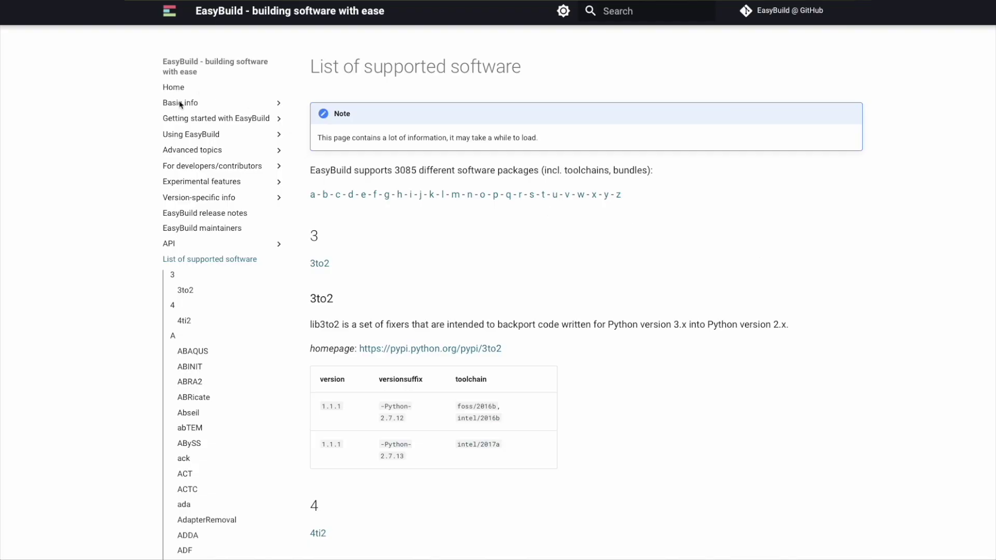
# Scroll the supported software list, jump to ADOL-C and ADMIXTURE, then return to abTEM/ABySS
pyautogui.scroll(-15, 649, 240)
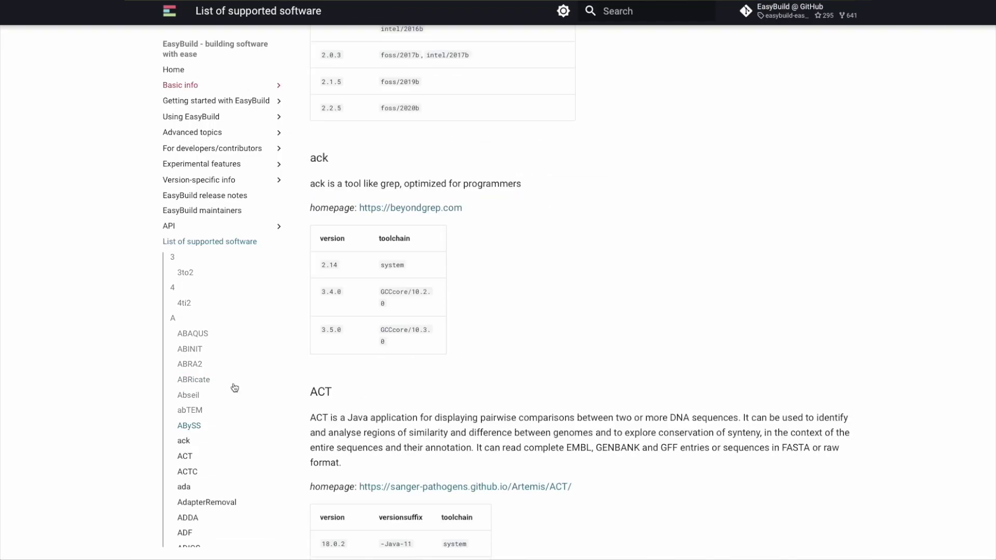
pyautogui.scroll(-10, 223, 387)
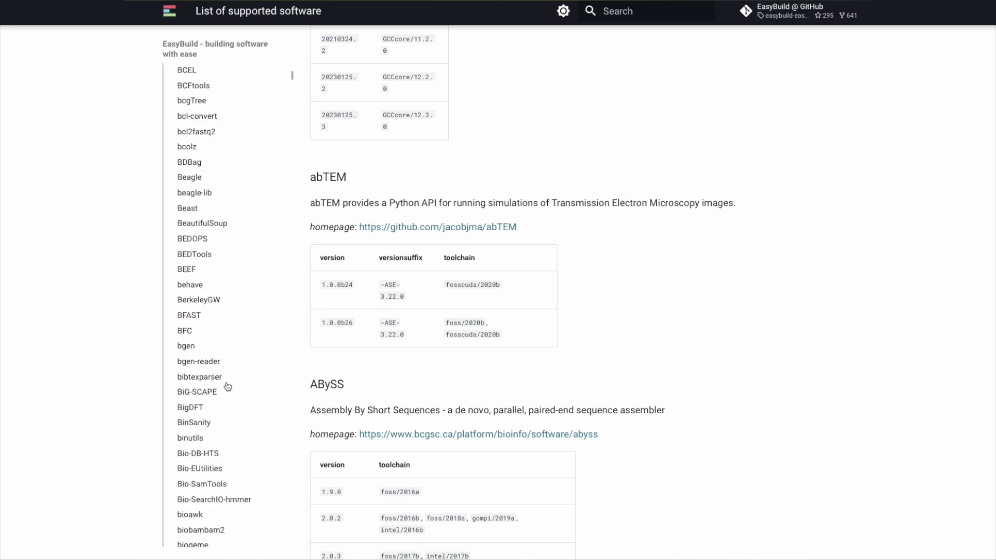
pyautogui.scroll(-5, 694, 371)
pyautogui.scroll(-10, 694, 370)
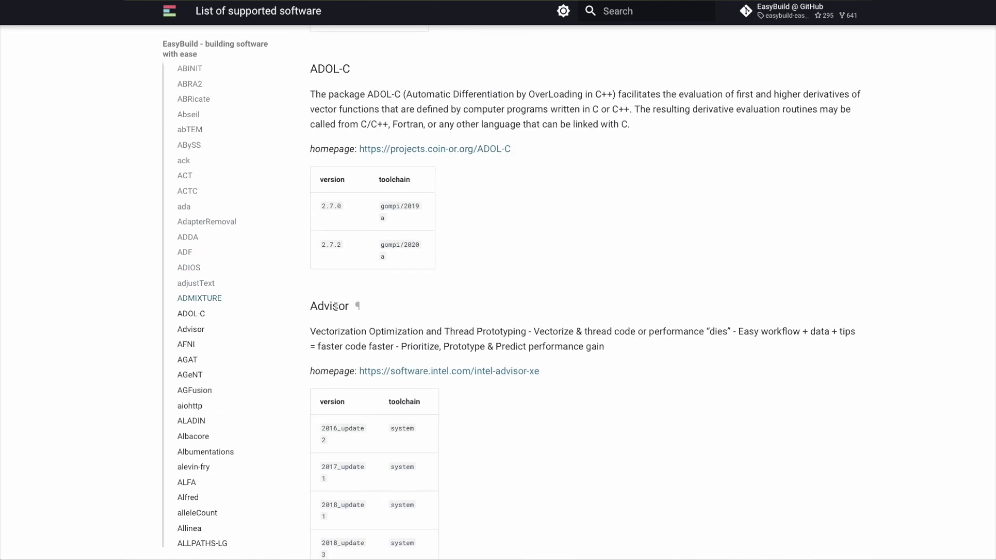
pyautogui.click(195, 313)
pyautogui.click(195, 284)
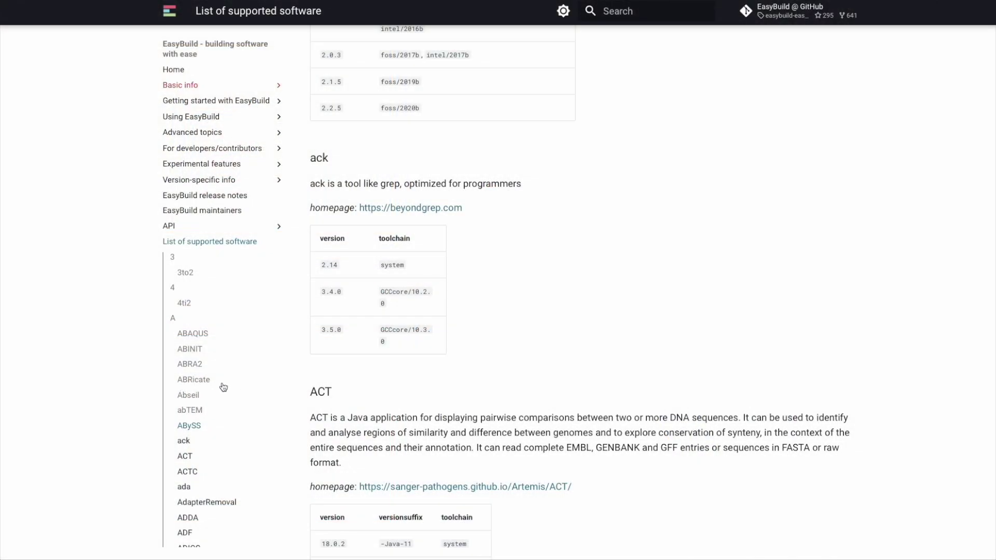
pyautogui.scroll(10, 223, 387)
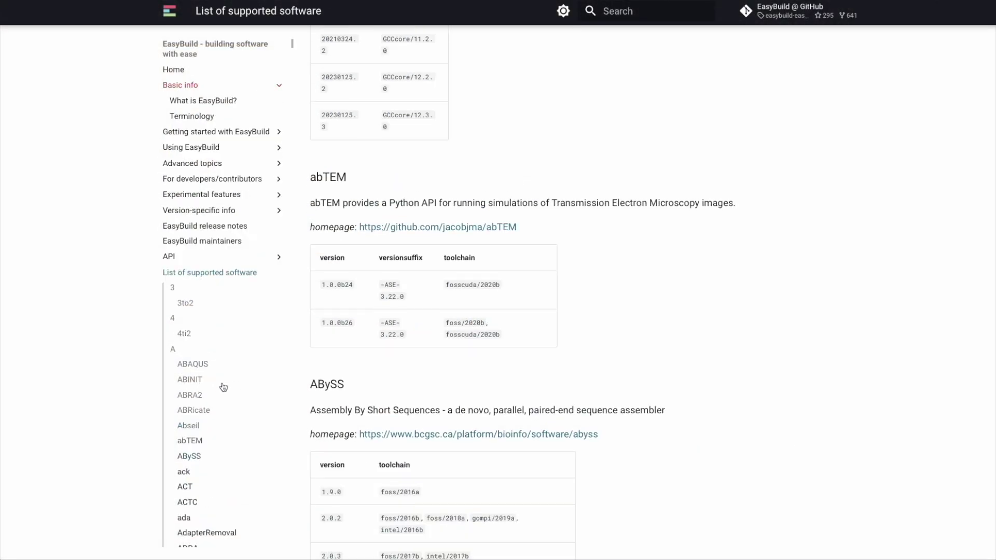
pyautogui.scroll(-10, 223, 387)
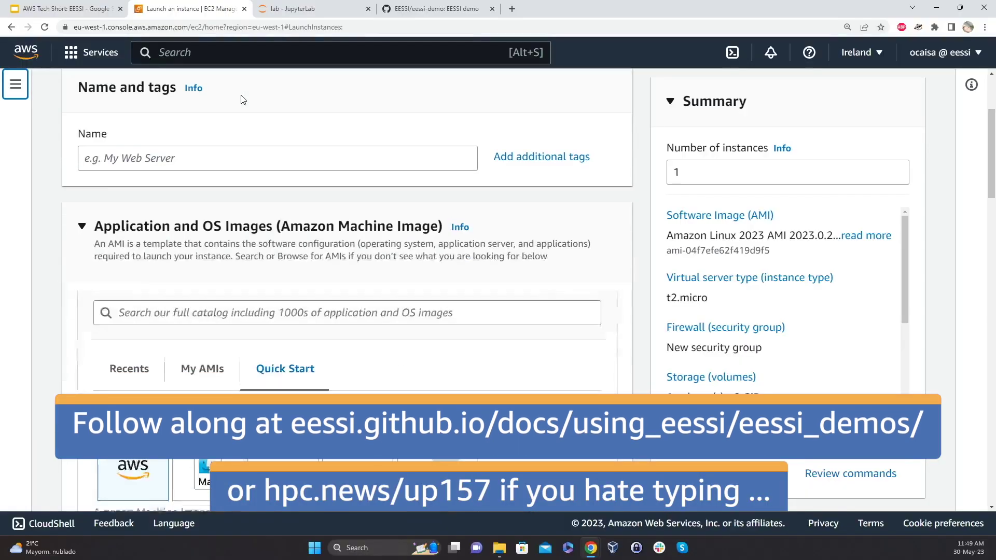
# Launch a c6g.2xlarge Arm instance with the chosen key pair and connect to it over ssh
pyautogui.scroll(-4, 240, 99)
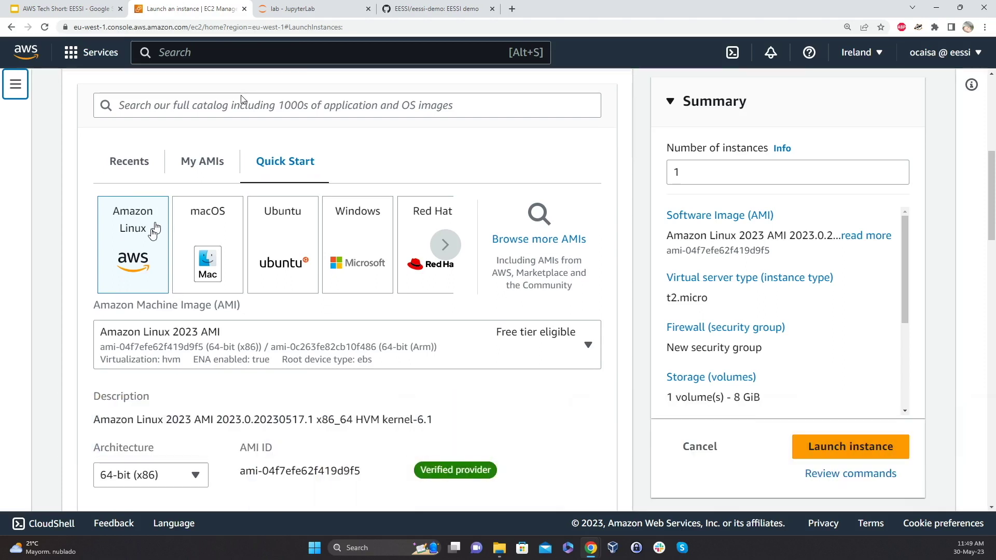
pyautogui.scroll(-1, 154, 228)
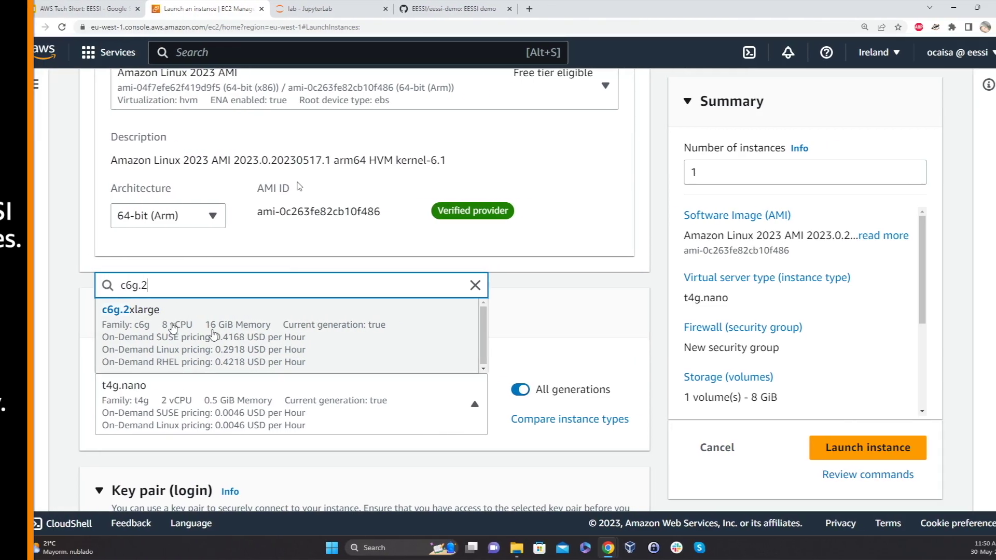
pyautogui.click(213, 333)
pyautogui.scroll(-3, 168, 382)
pyautogui.click(172, 445)
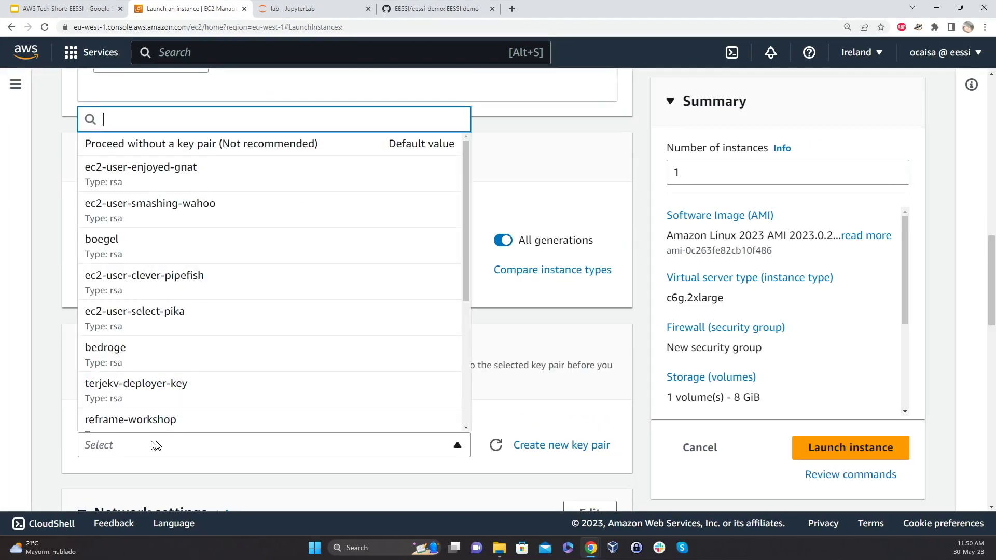
pyautogui.write('oca')
pyautogui.press('Return')
pyautogui.click(840, 447)
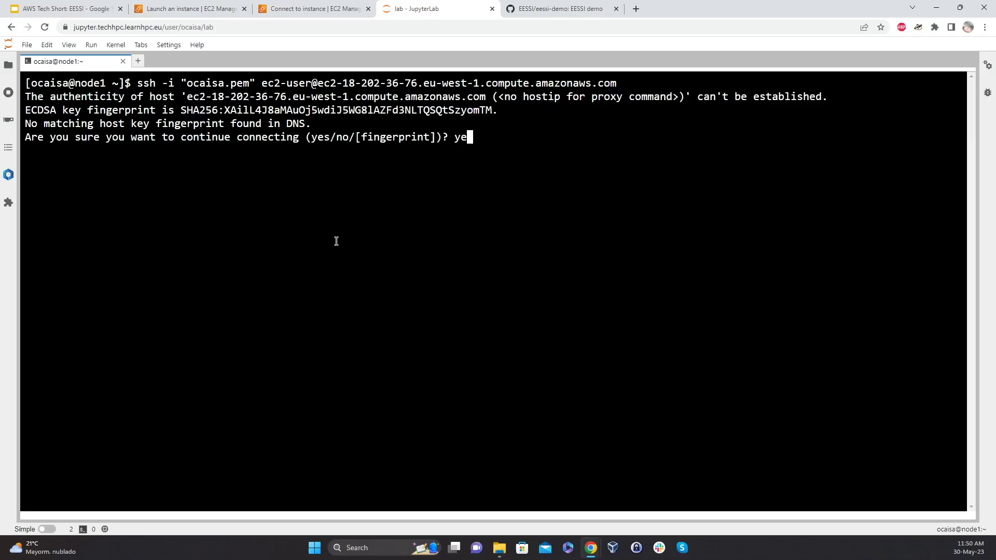
pyautogui.write('s')
pyautogui.press('Return')
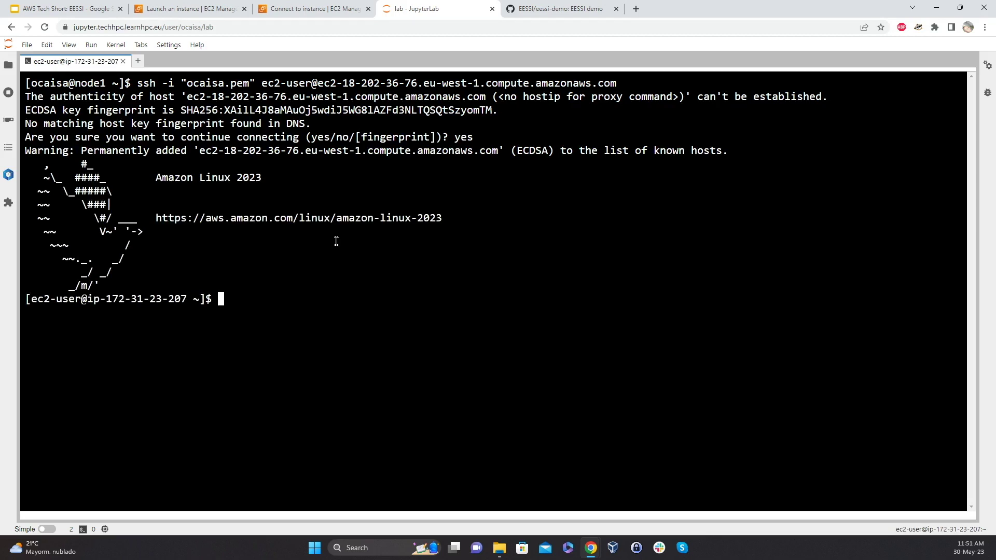
# Copy the eessi-demo repository's HTTPS clone URL from GitHub
pyautogui.click(575, 9)
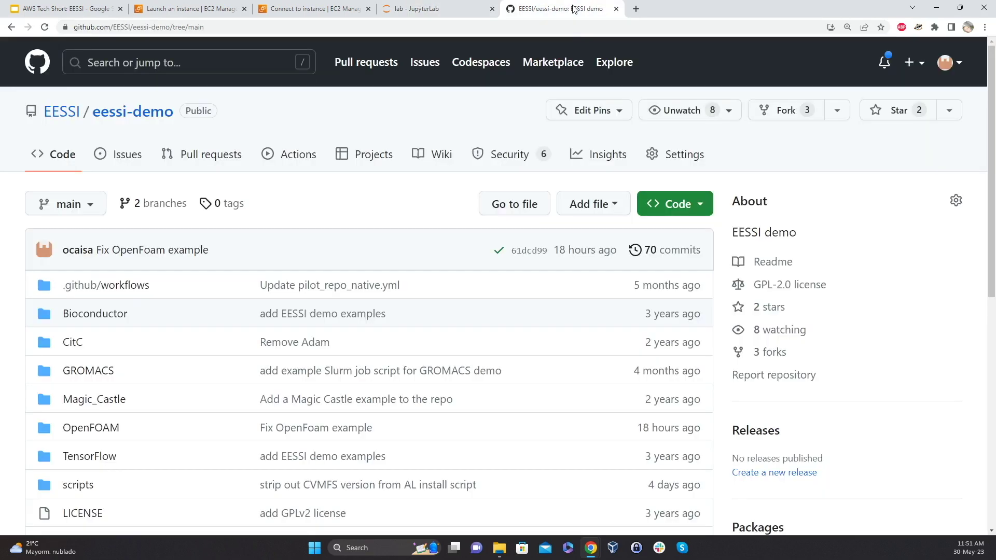
pyautogui.click(695, 204)
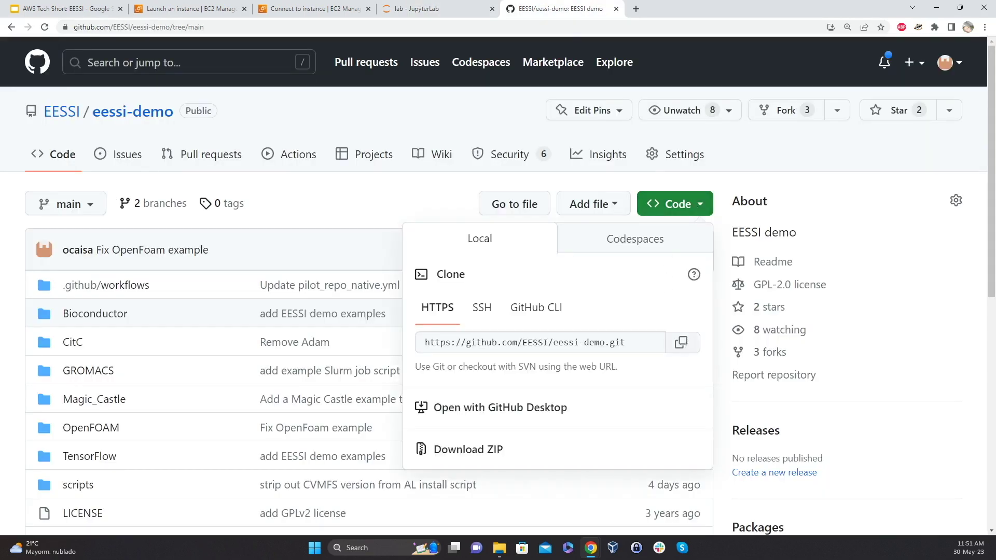
pyautogui.click(681, 342)
pyautogui.click(415, 9)
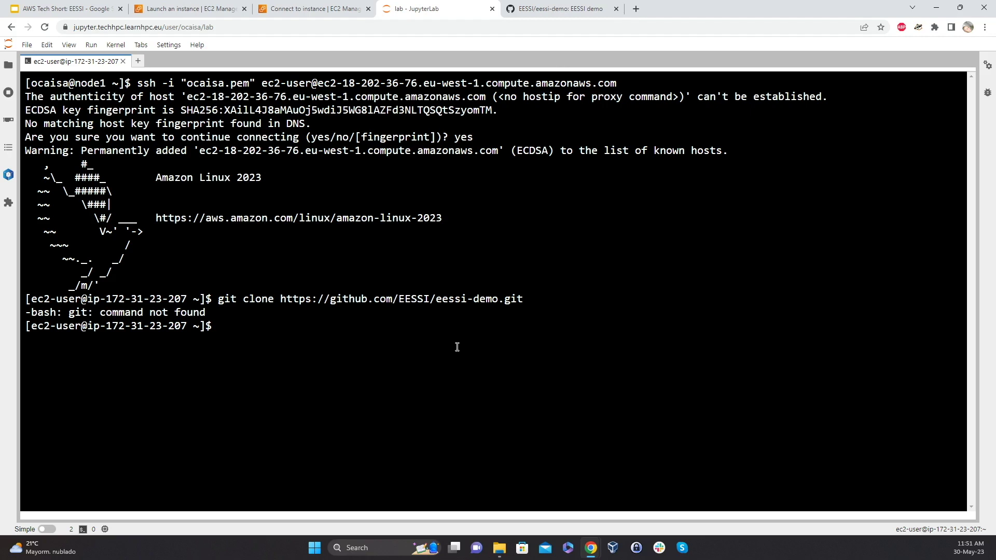
# Install git on the instance with sudo yum install git, confirming the packages
pyautogui.write('sudo yum instal')
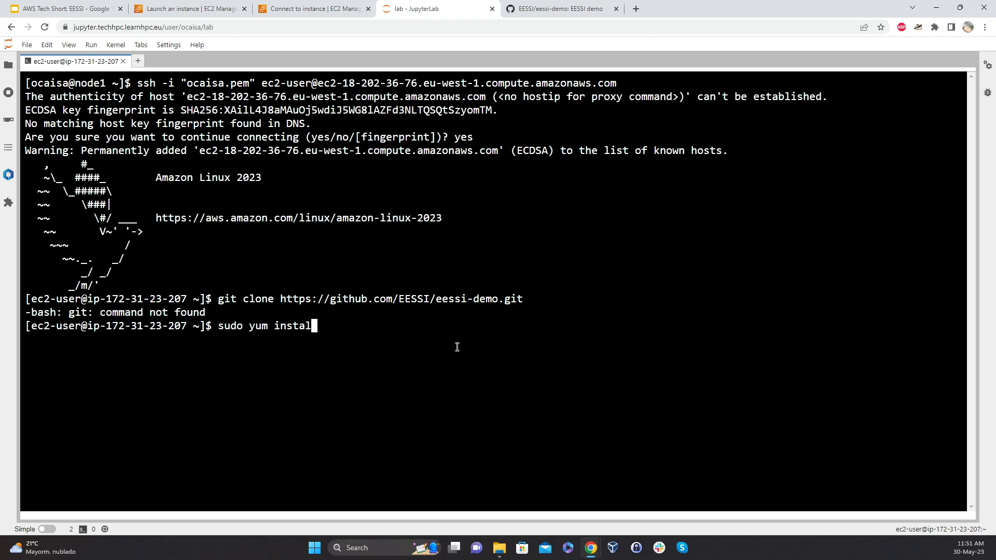
pyautogui.write('l git')
pyautogui.press('Return')
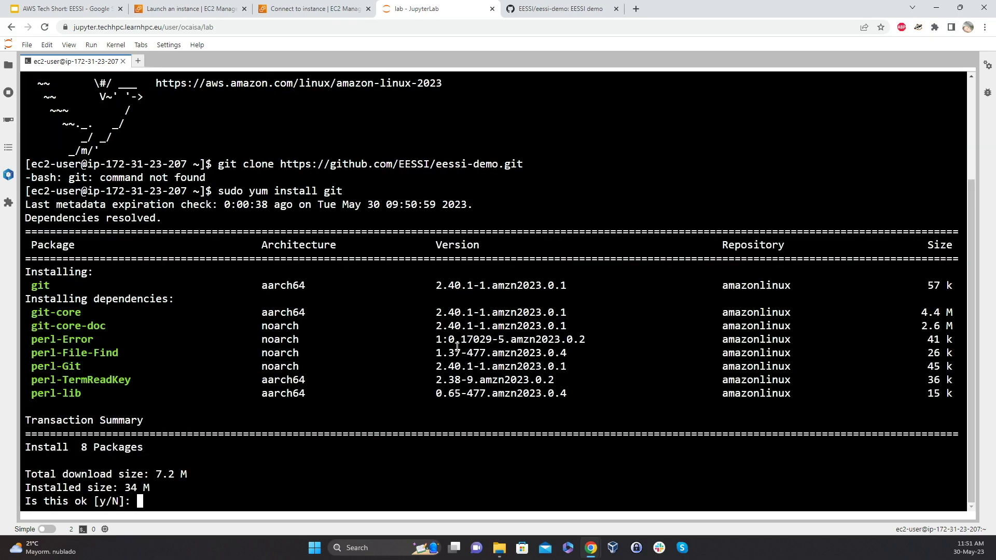
pyautogui.write('y')
pyautogui.press('Return')
# Rerun the eessi-demo clone, then enter eessi-demo/ and list its folders
pyautogui.press('Up')
pyautogui.press('Up')
pyautogui.press('Return')
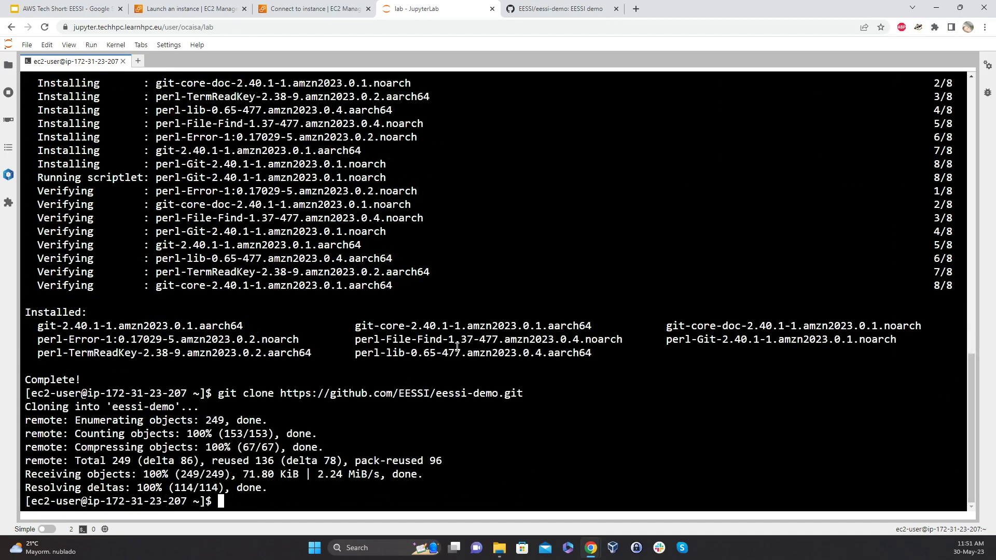
pyautogui.write('ls')
pyautogui.press('Return')
pyautogui.write('cd eessi-demo/')
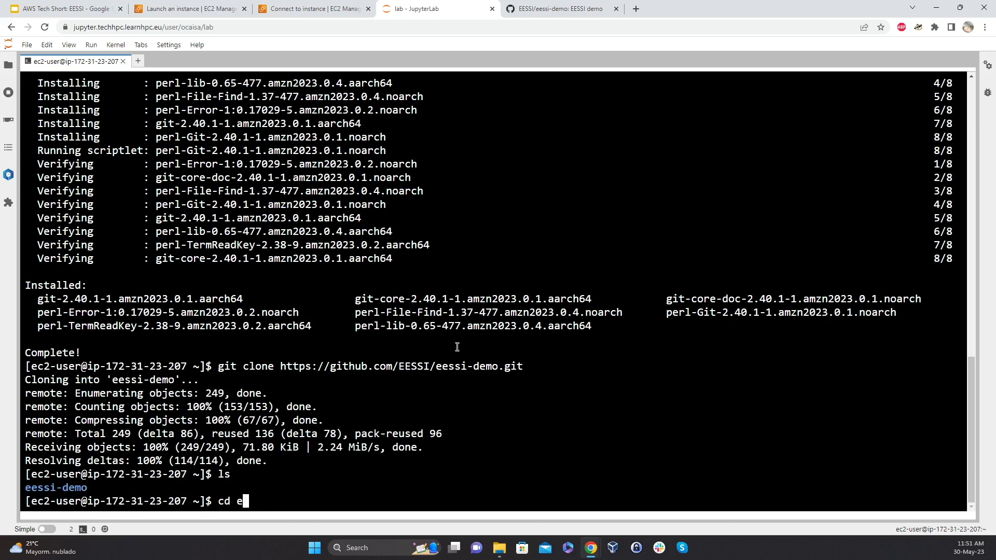
pyautogui.press('Return')
pyautogui.write('ls')
pyautogui.press('Return')
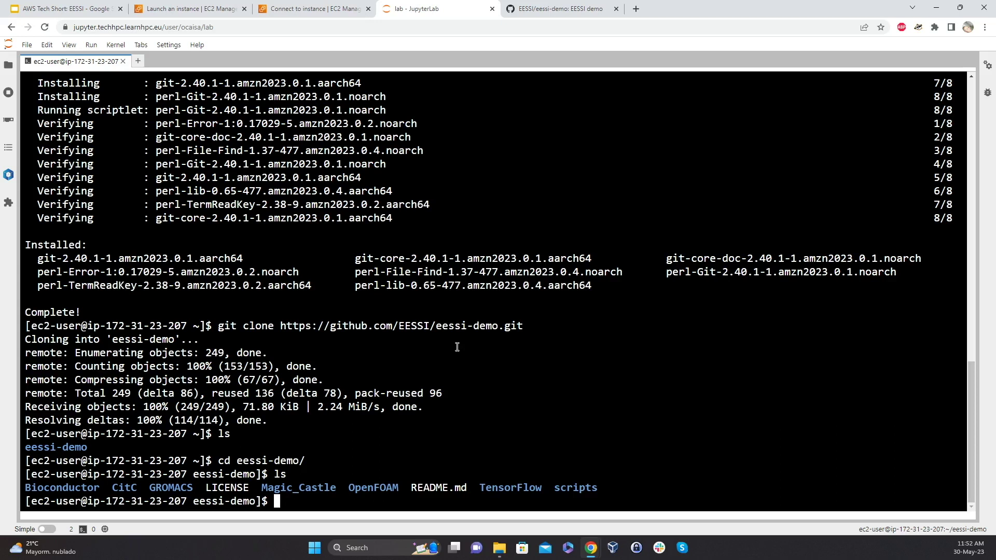
# In the scripts folder, run install_cvmfs_eessi_AmazonLinux.sh to install CVMFS and the EESSI config
pyautogui.write('cd sc')
pyautogui.press('Tab')
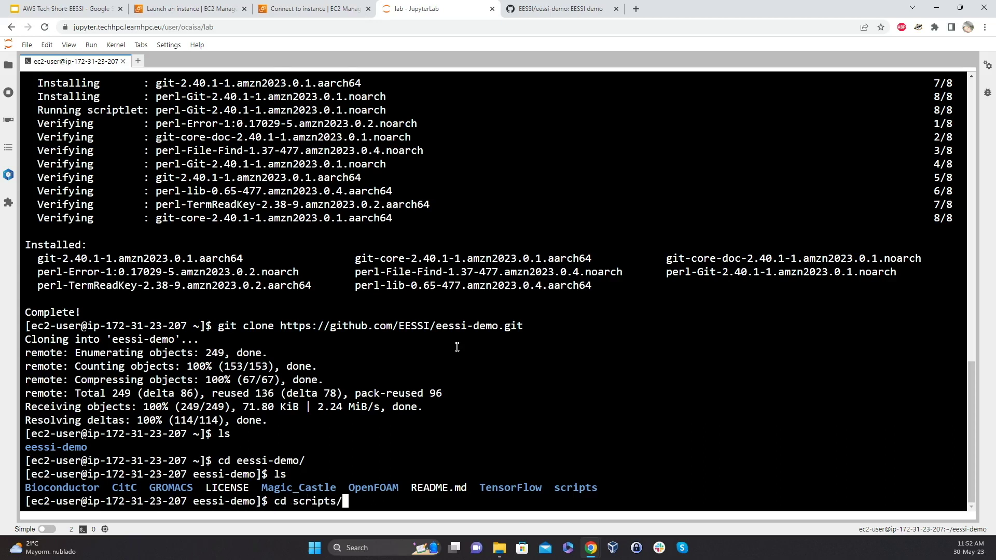
pyautogui.press('Return')
pyautogui.write('ls')
pyautogui.press('Return')
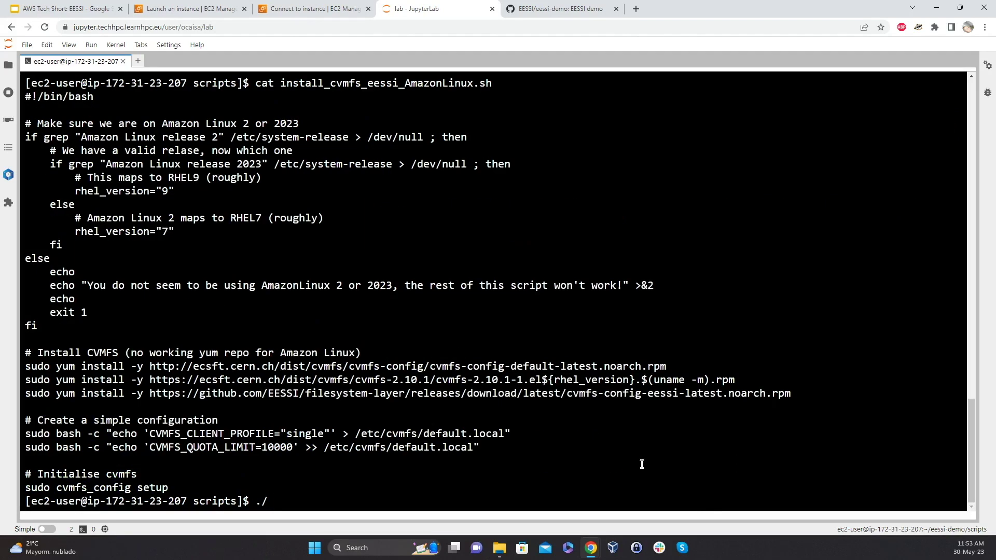
pyautogui.write('install_cvmfs_eessi_AmazonLinux.sh')
pyautogui.press('Return')
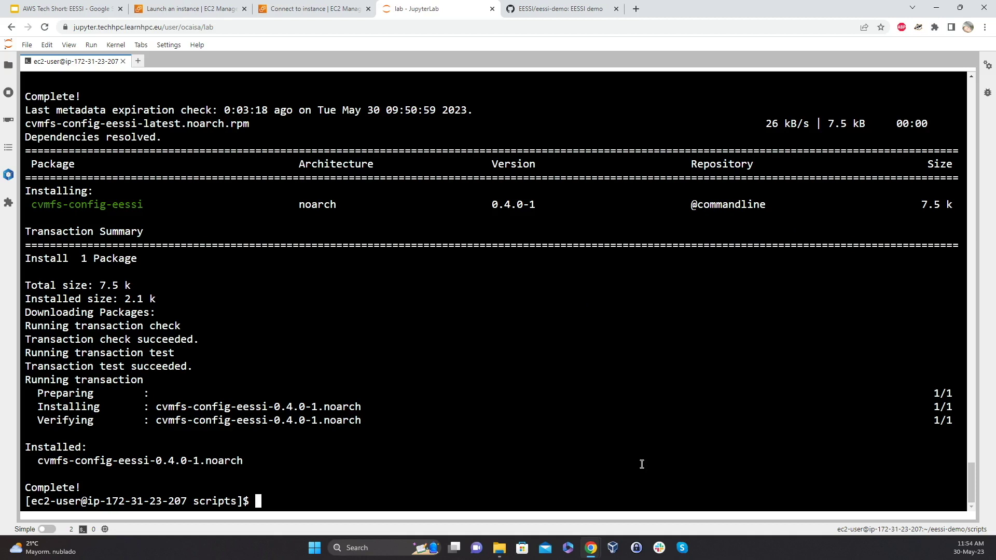
# List /cvmfs/ and /cvmfs/pilot.eessi-hpc.org, showing host_injections, latest and versions
pyautogui.write('ls /cvmfs/')
pyautogui.press('Return')
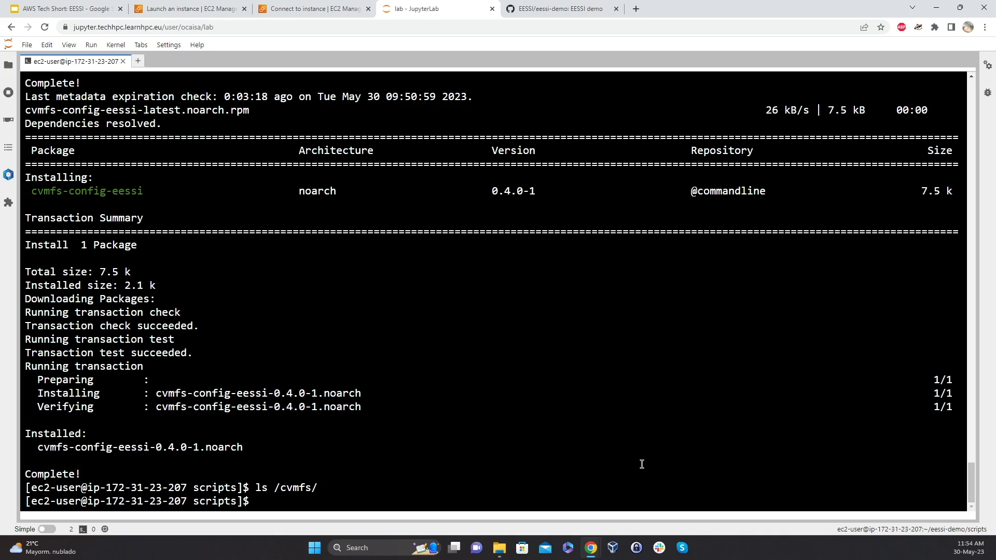
pyautogui.write('ls /cvmfs/pilot.eessi-hpc.org')
pyautogui.press('Return')
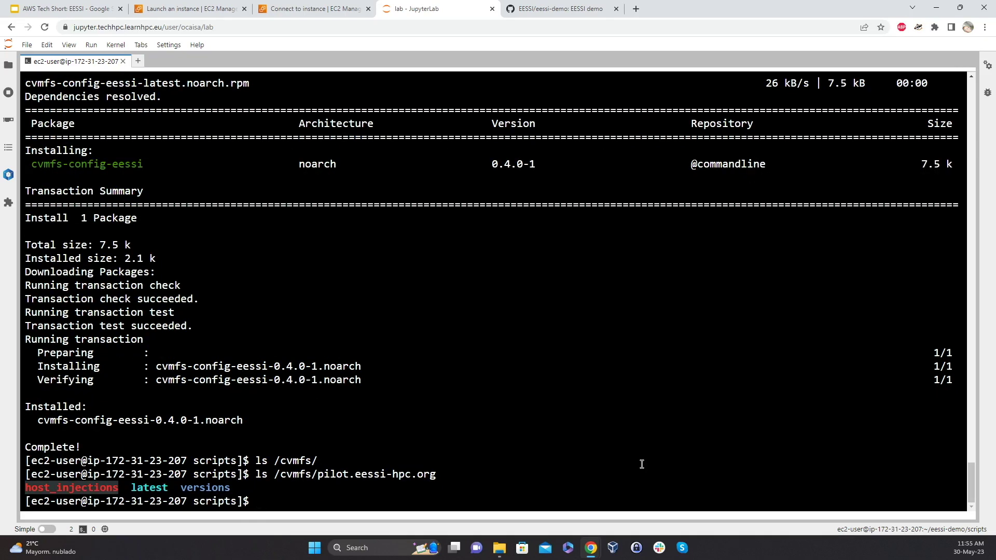
pyautogui.press('Up')
pyautogui.press('Up')
pyautogui.press('Return')
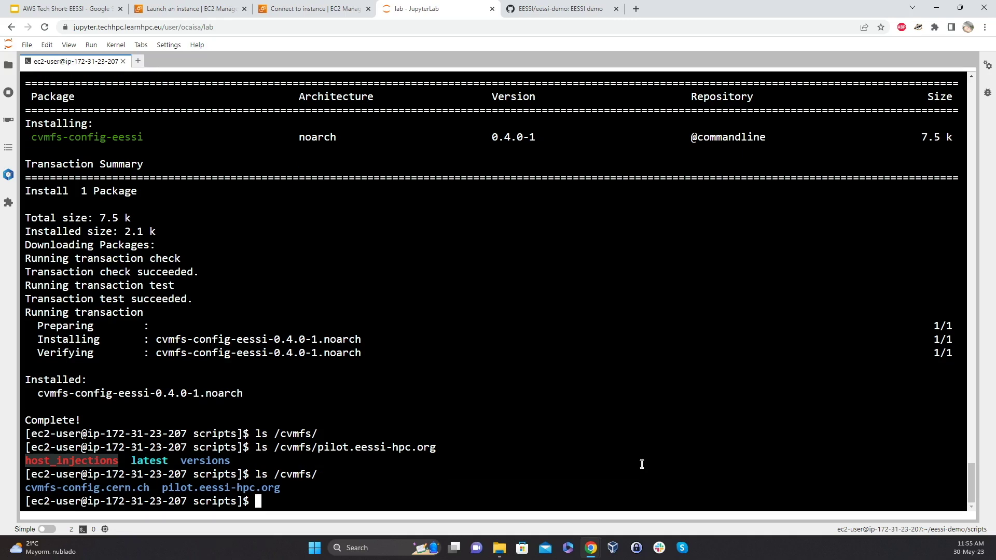
# Explore the pilot.eessi-hpc.org latest and versions folders while building the source path
pyautogui.write('source /cvmfs/pilo')
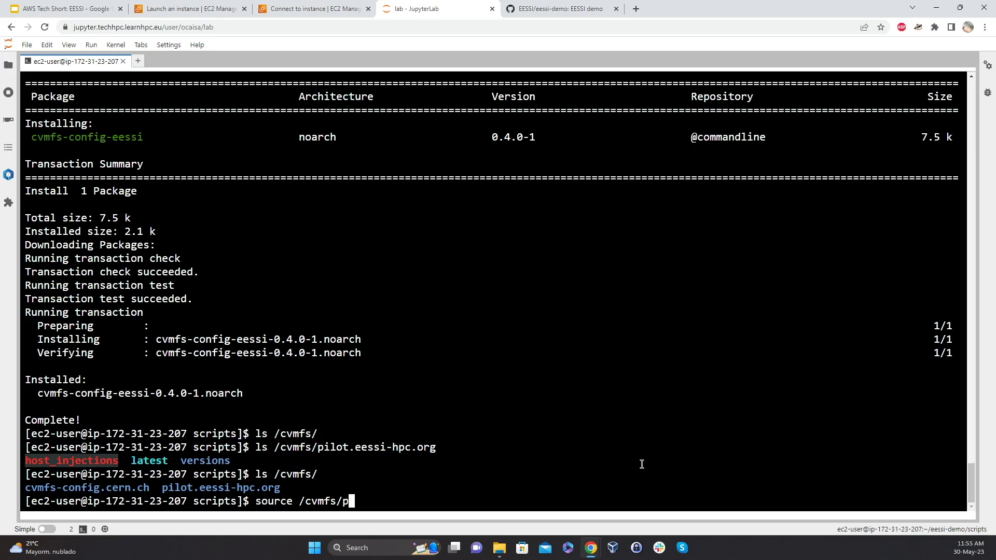
pyautogui.press('Tab')
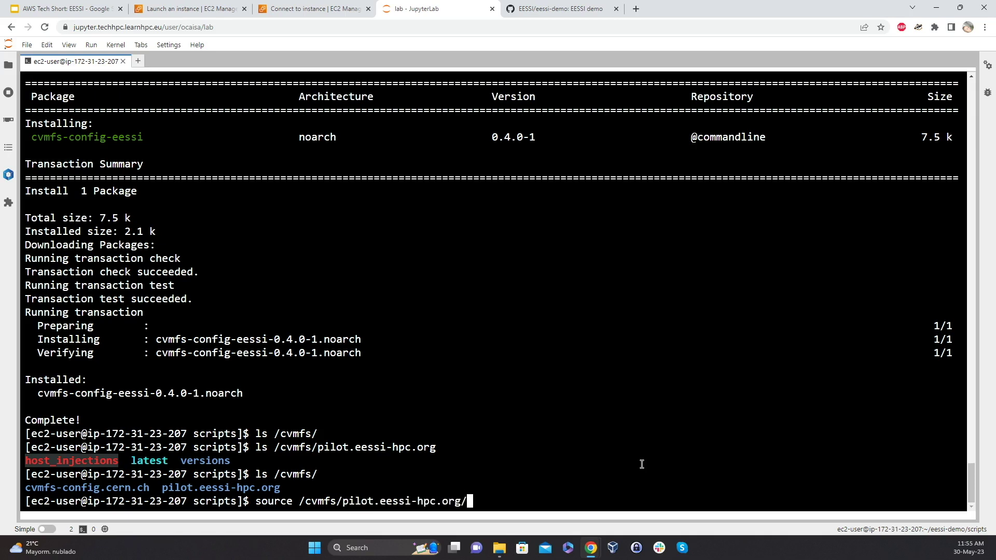
pyautogui.write('lat')
pyautogui.press('Tab')
pyautogui.press('BackSpace')
pyautogui.press('BackSpace')
pyautogui.press('BackSpace')
pyautogui.press('BackSpace')
pyautogui.press('BackSpace')
pyautogui.press('BackSpace')
pyautogui.press('BackSpace')
pyautogui.press('Tab')
pyautogui.press('Tab')
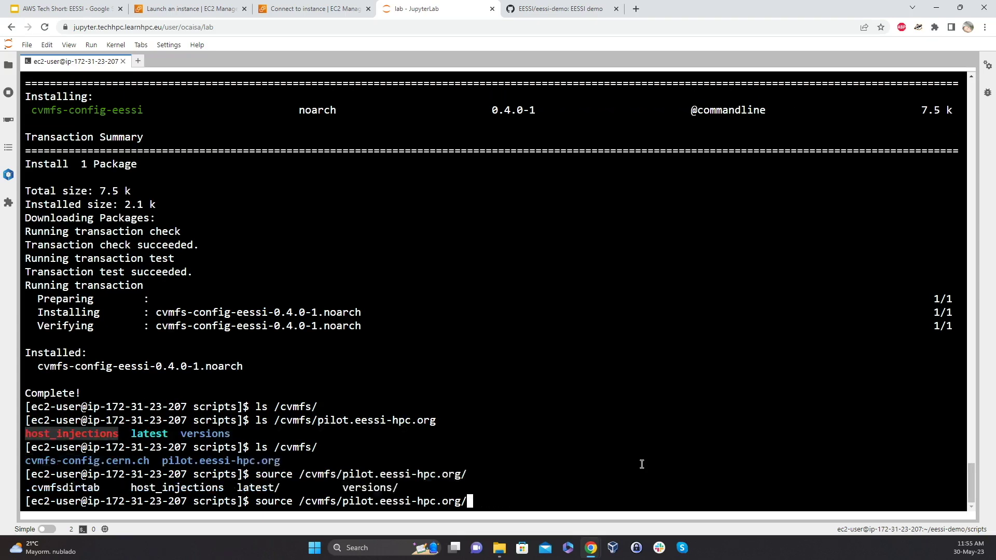
pyautogui.write('ver')
pyautogui.press('Tab')
pyautogui.write('202')
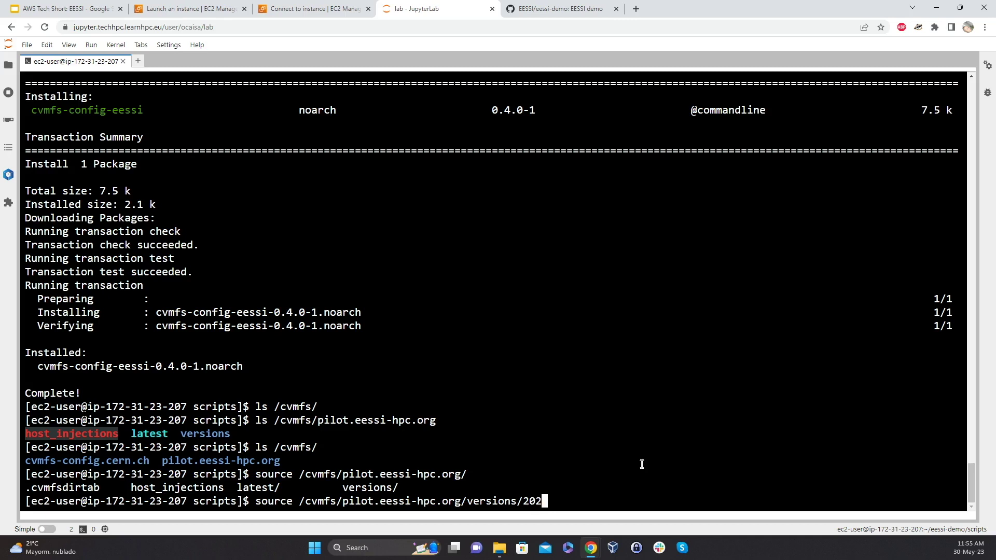
pyautogui.press('Tab')
pyautogui.press('Tab')
pyautogui.press('Tab')
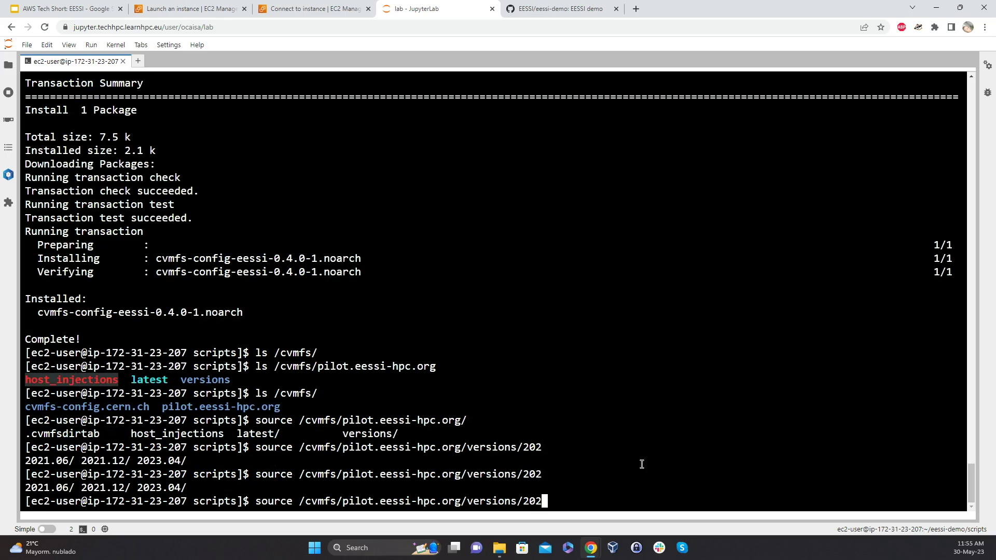
pyautogui.press('BackSpace')
pyautogui.press('BackSpace')
pyautogui.press('BackSpace')
pyautogui.press('BackSpace')
pyautogui.press('BackSpace')
pyautogui.press('BackSpace')
pyautogui.press('BackSpace')
pyautogui.press('BackSpace')
pyautogui.press('BackSpace')
pyautogui.press('BackSpace')
pyautogui.press('BackSpace')
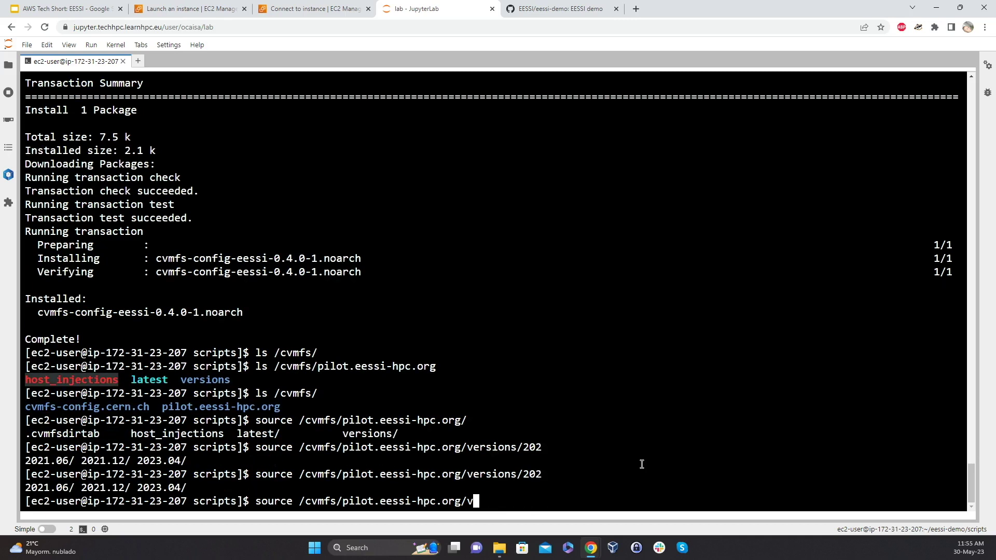
pyautogui.press('BackSpace')
# Source /cvmfs/pilot.eessi-hpc.org/latest/init/bash to set up EESSI 2021.12
pyautogui.write('latest/')
pyautogui.press('Tab')
pyautogui.write('init/bash')
pyautogui.press('Return')
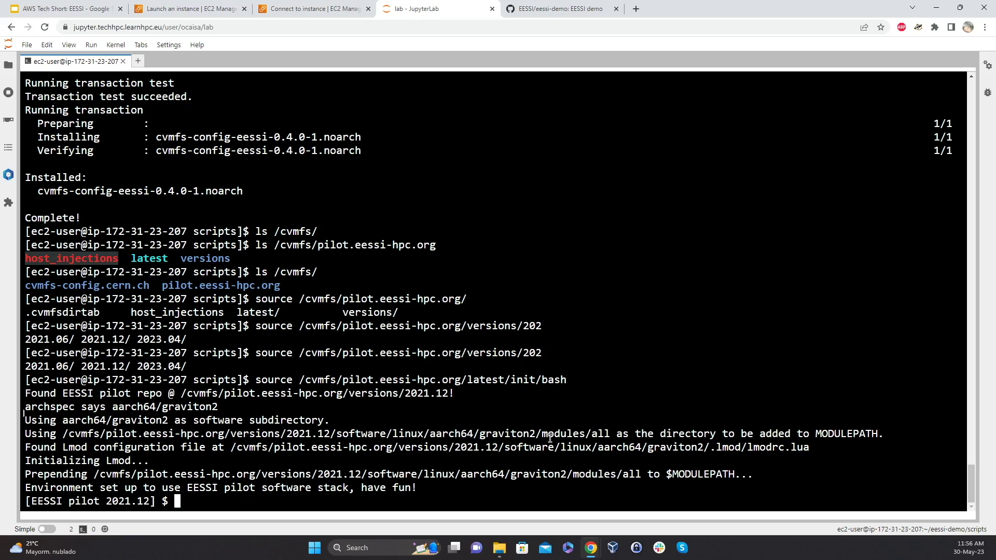
# List the available EESSI modules with module avail and page through them
pyautogui.write('module avail')
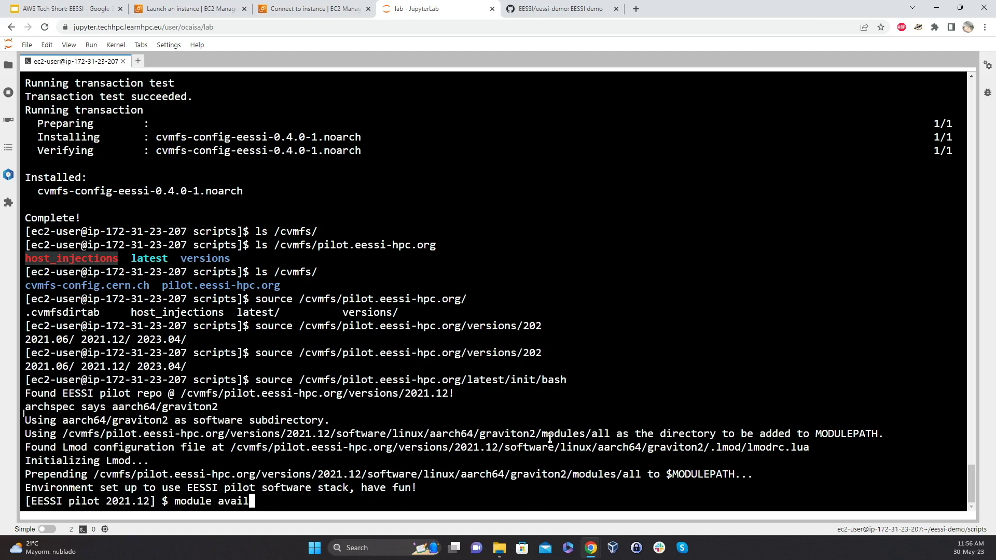
pyautogui.press('Return')
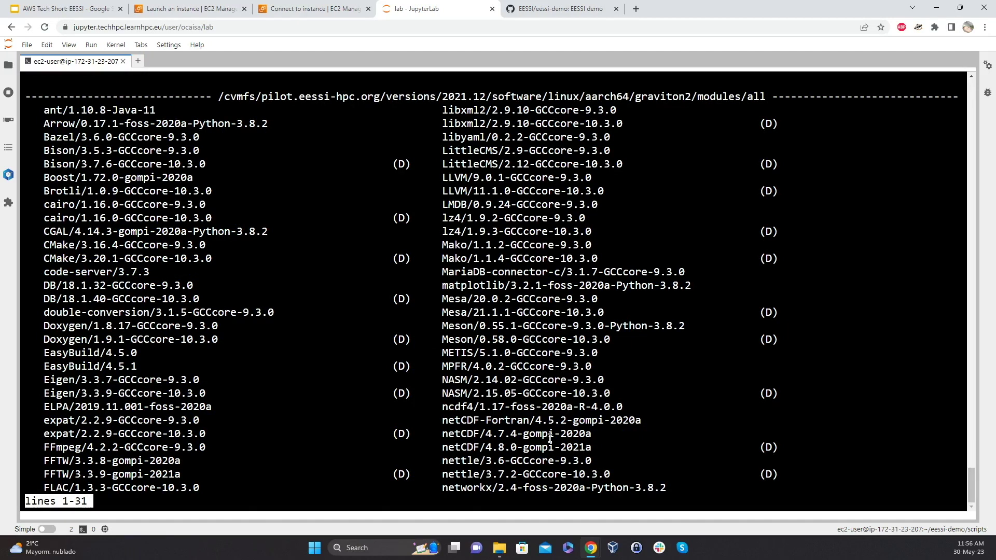
pyautogui.press('space')
pyautogui.press('space')
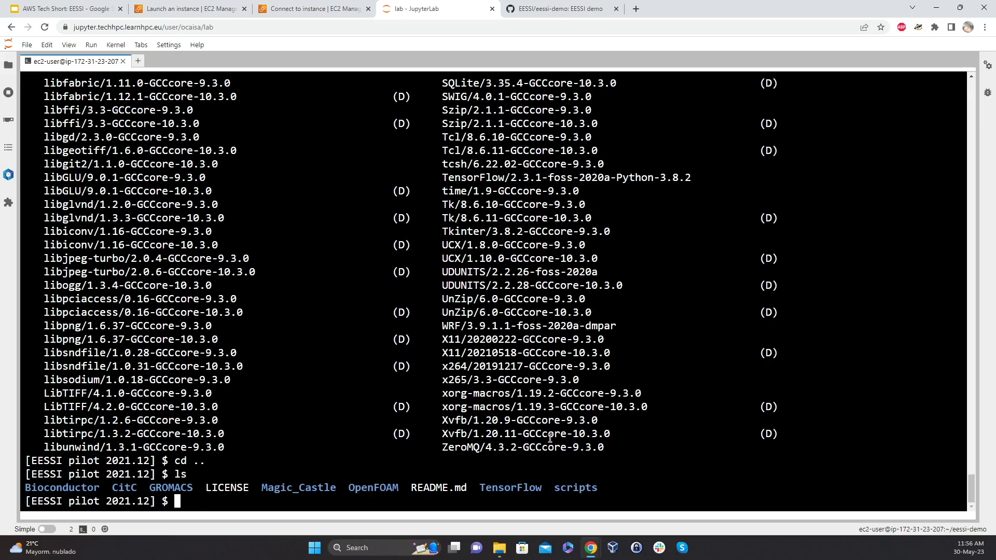
# In the GROMACS folder, view run.sh and show the pilot.eessi-hpc.org CVMFS statistics
pyautogui.write('cd GROMACS/')
pyautogui.press('Return')
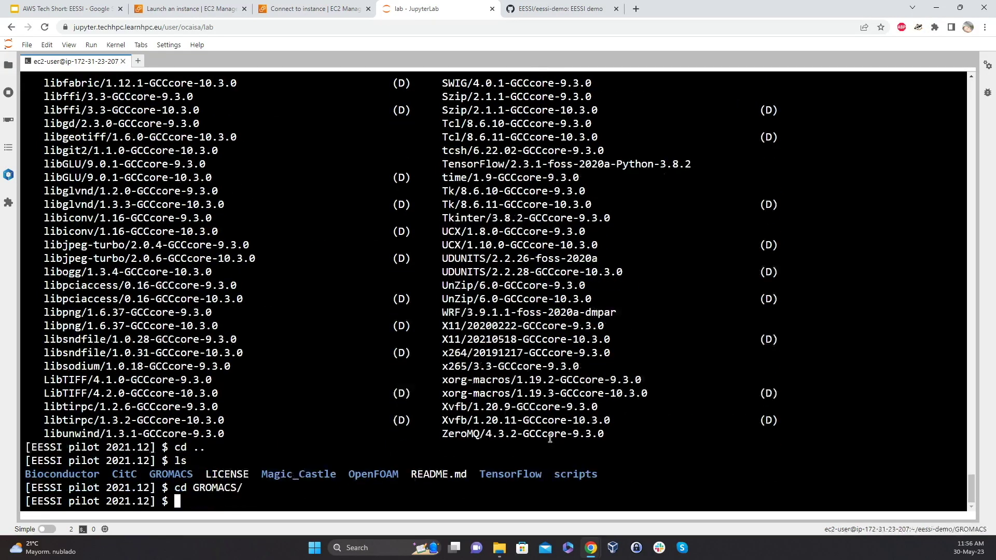
pyautogui.write('ls')
pyautogui.press('Return')
pyautogui.write('cat run.sh')
pyautogui.press('Return')
pyautogui.write('cvmfs_config stat pilot.eessi-hpc.org | column -t -H 1,2,3,4,5,6,7,10,11,12,13,15,18,19')
pyautogui.press('Return')
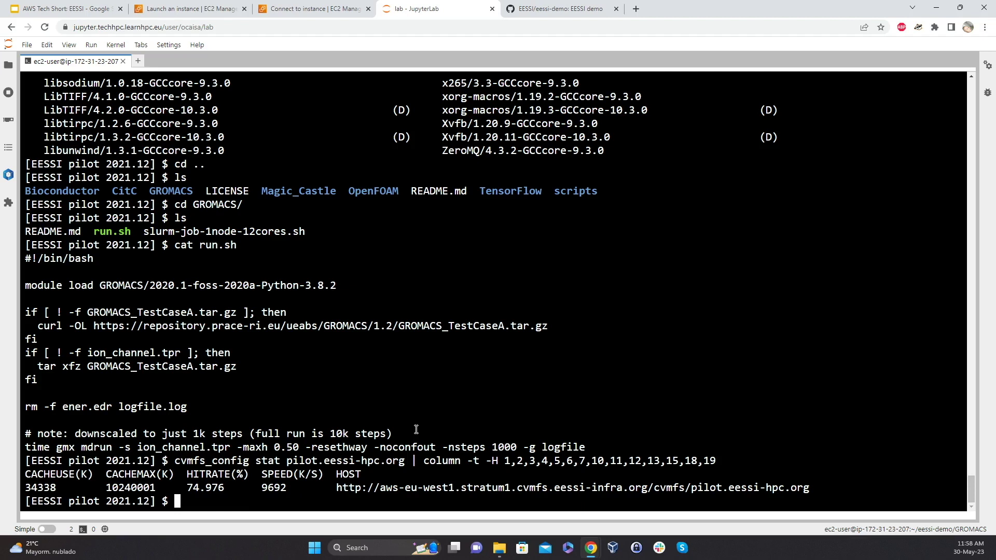
# Run the GROMACS ./run.sh demo, reaching 4.851 ns/day
pyautogui.write('./run.sh')
pyautogui.press('Return')
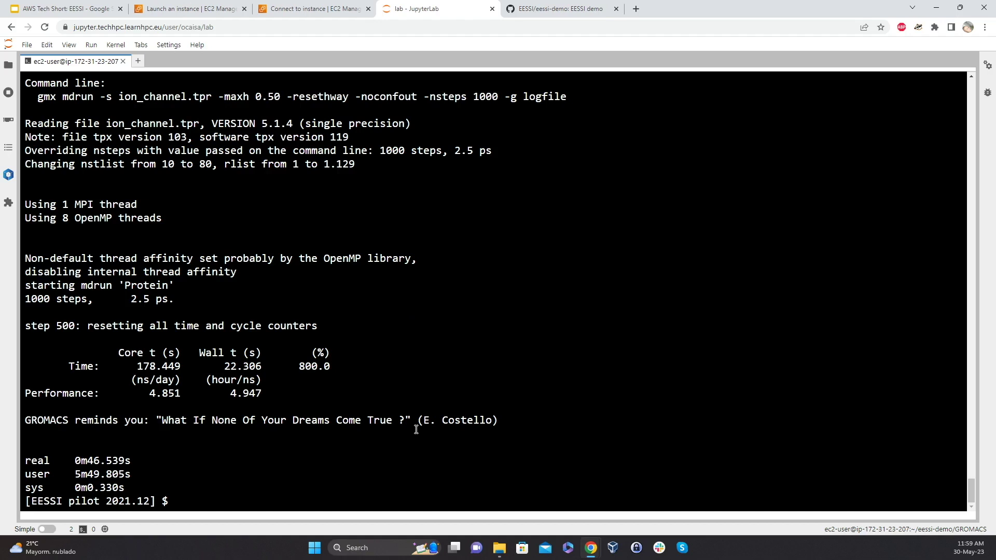
pyautogui.press('Up')
pyautogui.press('Up')
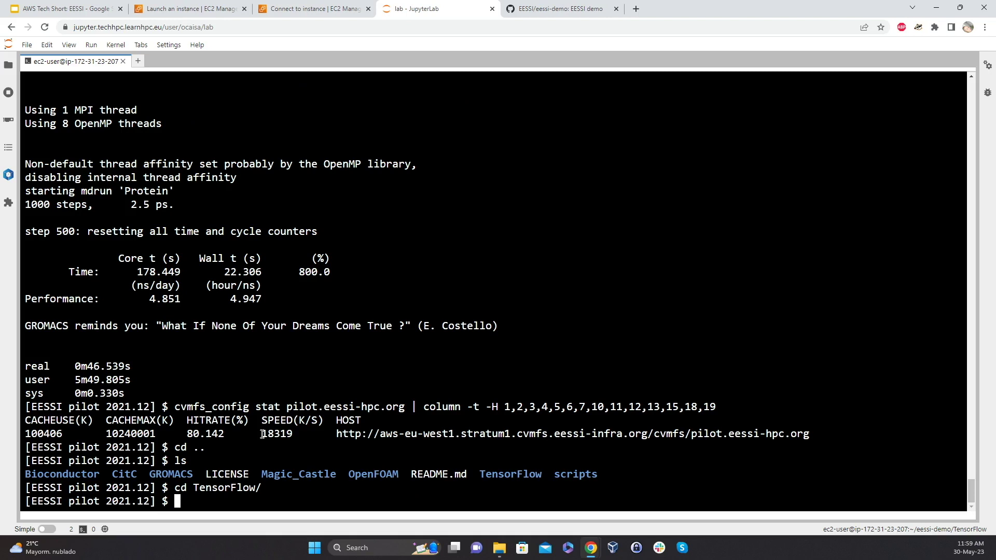
# List the TensorFlow folder, view run.sh, and run the MNIST demo to 0.9779 test accuracy
pyautogui.write('ls')
pyautogui.press('Return')
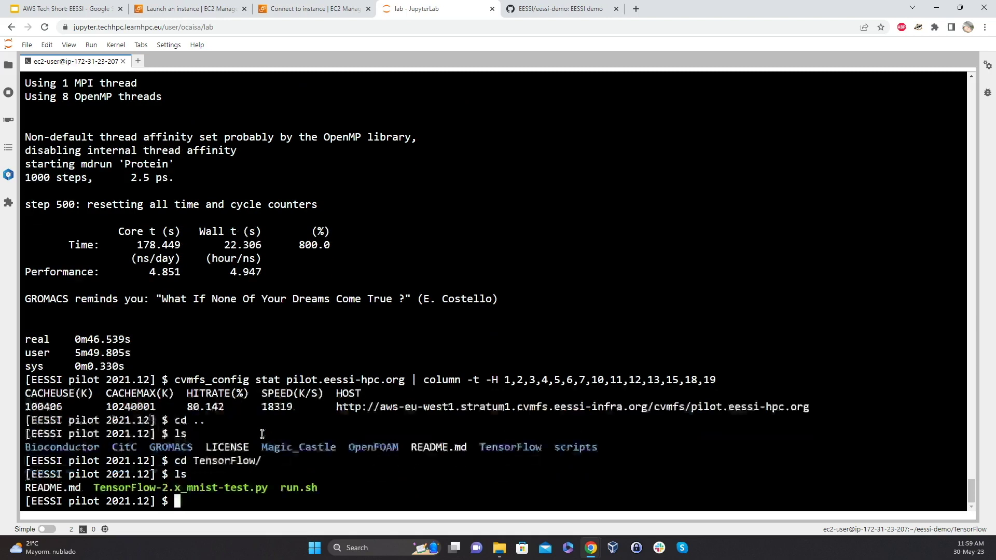
pyautogui.write('cat run.sh')
pyautogui.press('Return')
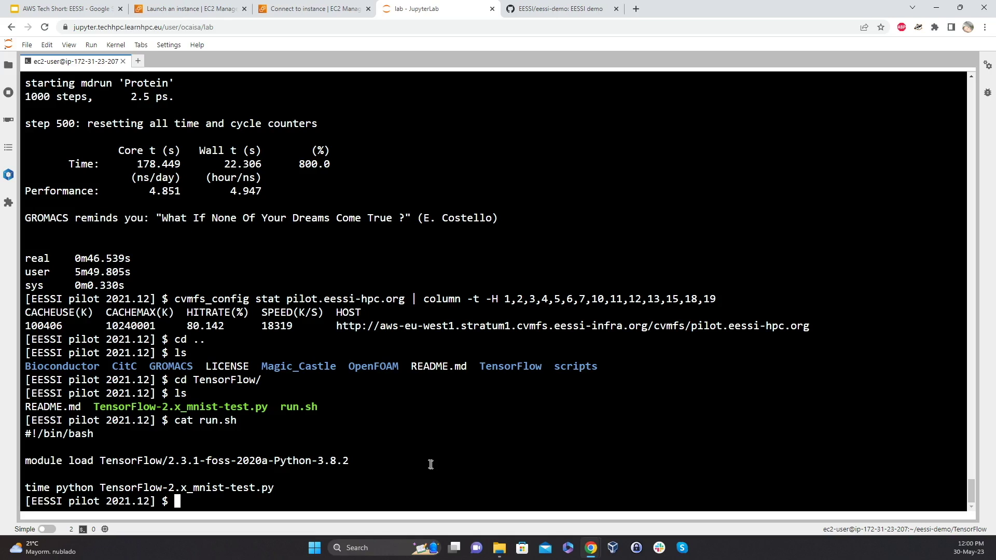
pyautogui.write('./run.sh')
pyautogui.press('Return')
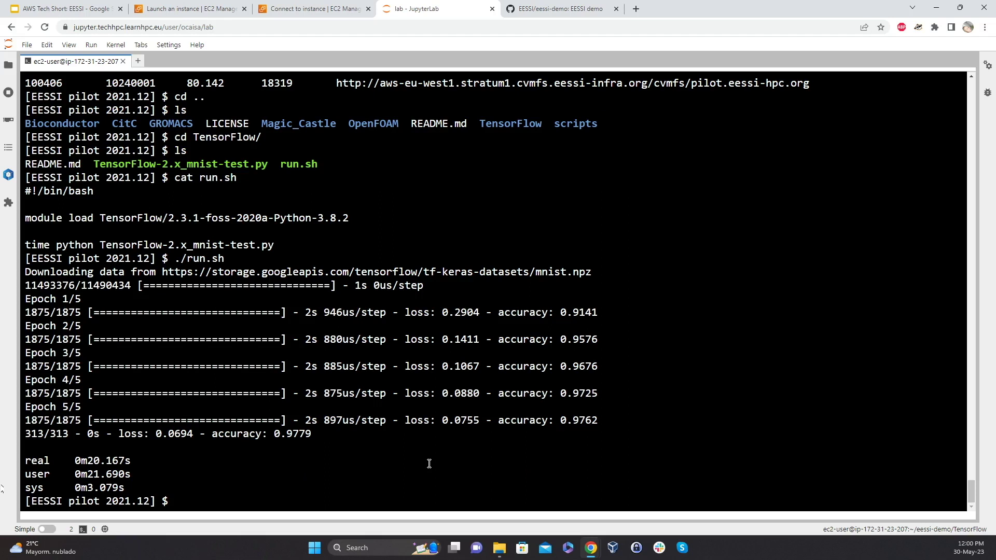
pyautogui.press('Up')
pyautogui.press('Up')
pyautogui.press('Up')
pyautogui.press('Up')
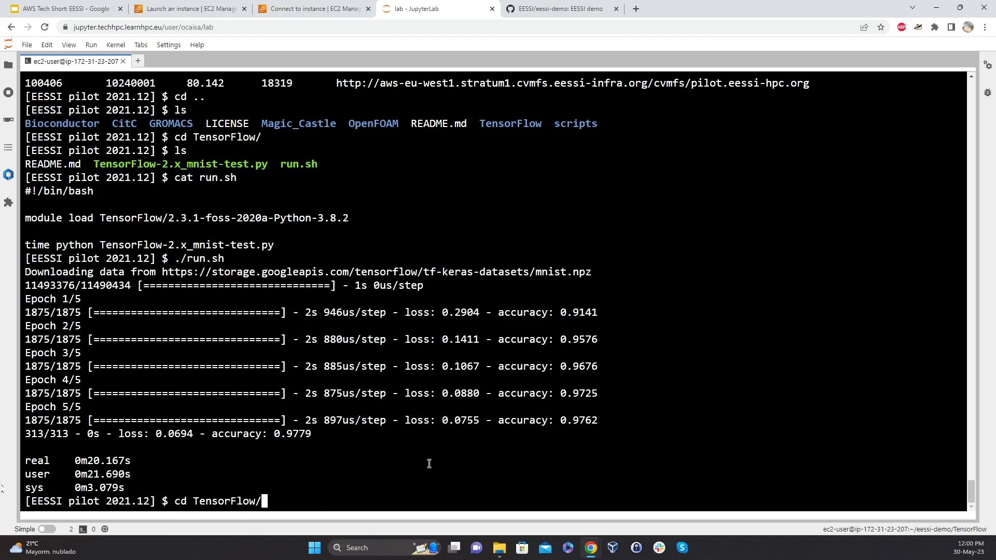